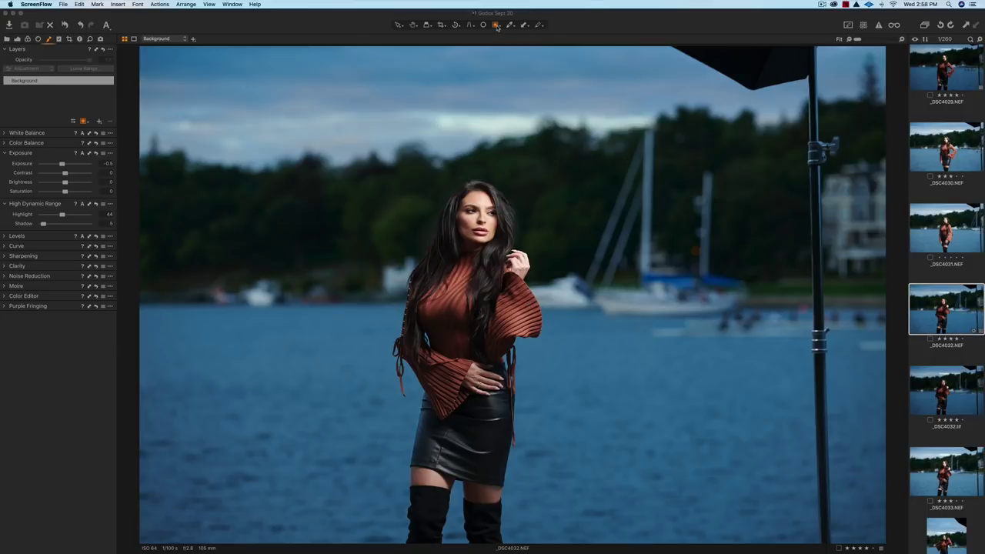
# - Open the Layers tool's mask dropdown to pick a masking mode
pyautogui.click(83, 121)
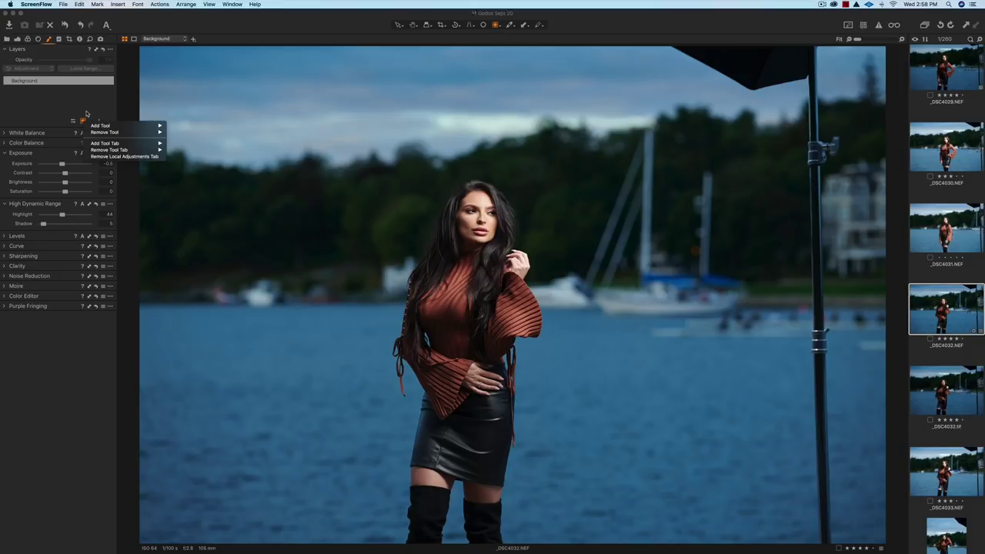
pyautogui.click(83, 121)
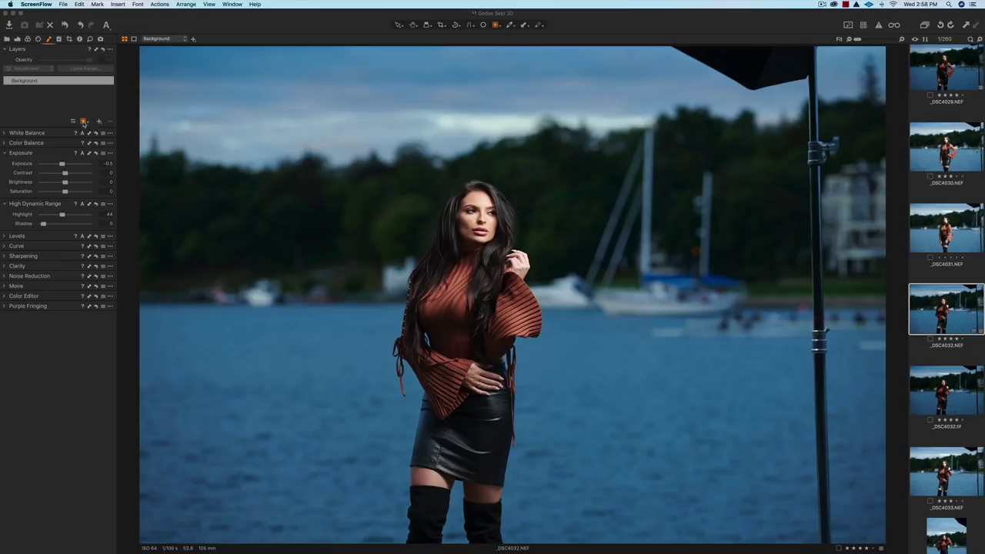
pyautogui.click(83, 122)
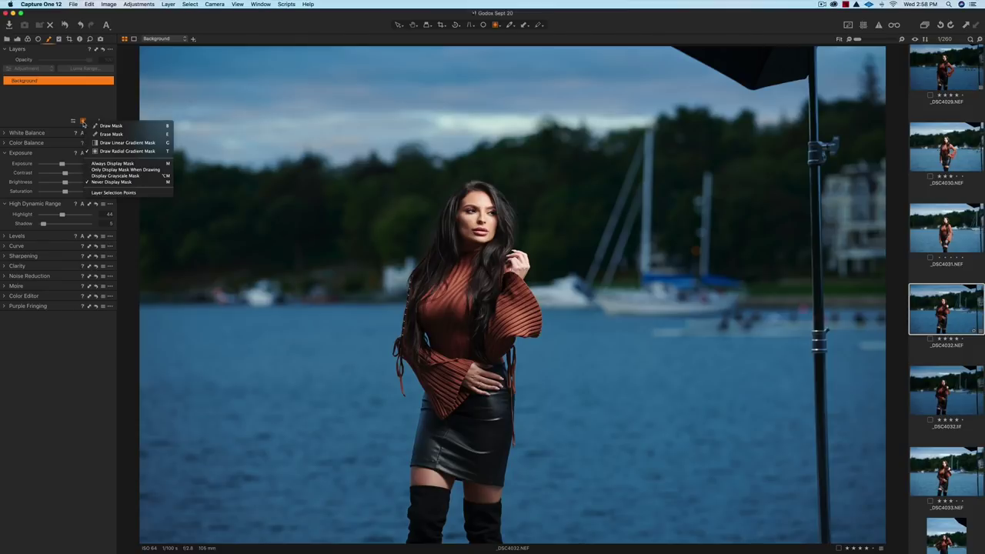
# - Select Draw Radial Gradient Mask in the Layers dropdown and the toolbar mask-tool menu
pyautogui.click(96, 152)
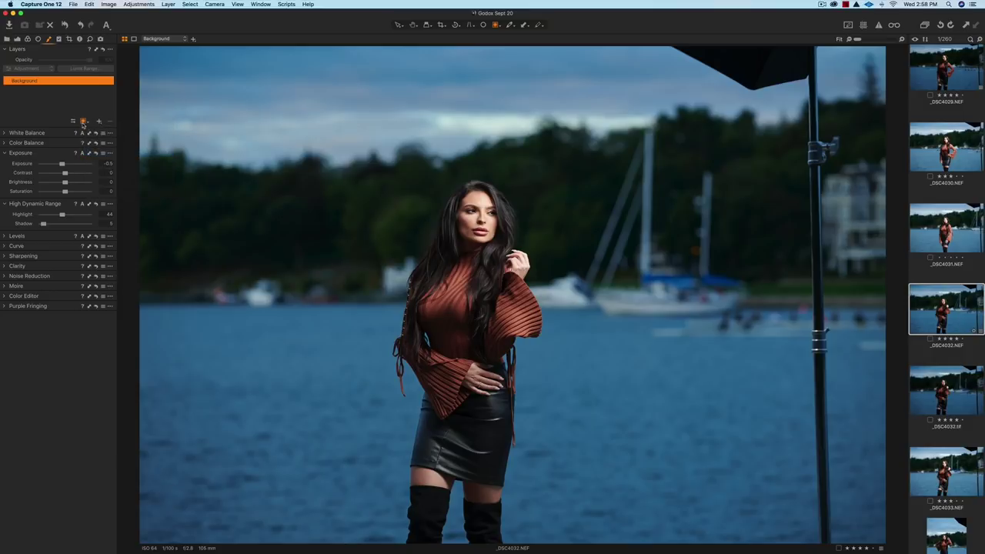
pyautogui.click(83, 122)
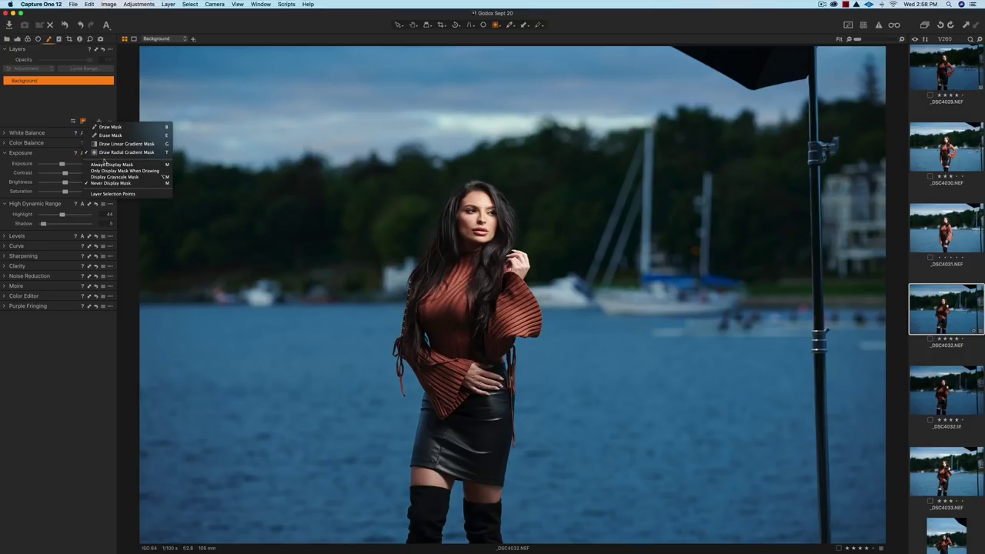
pyautogui.click(103, 152)
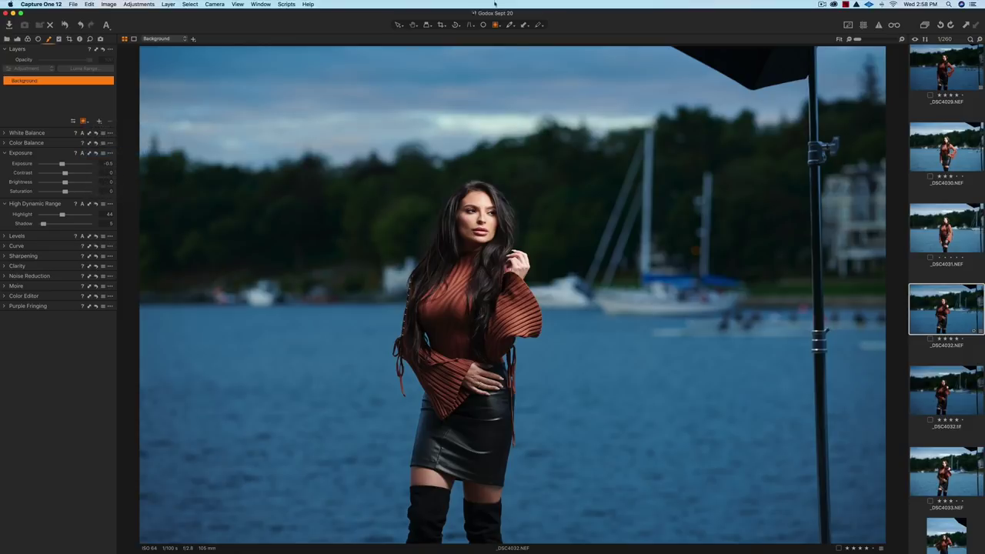
pyautogui.click(496, 25)
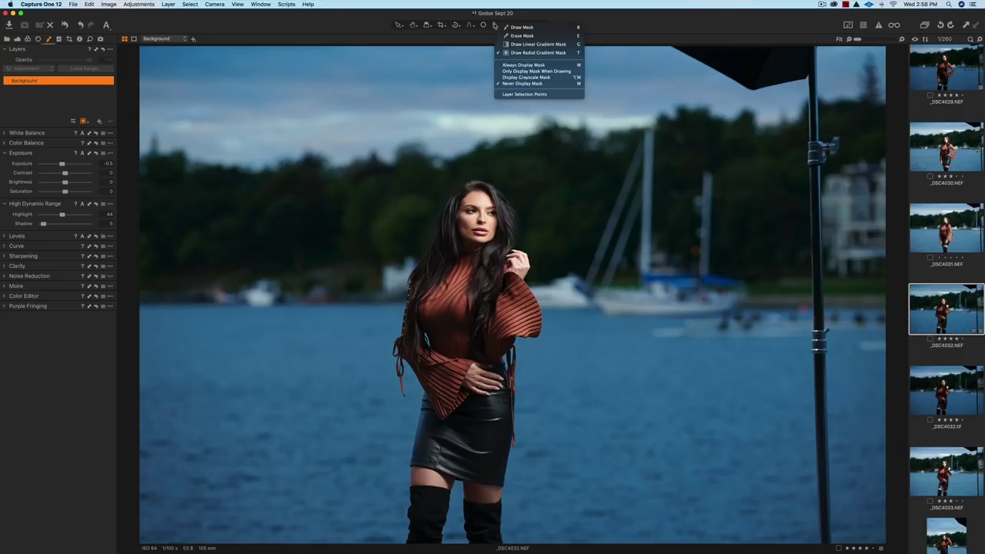
pyautogui.click(538, 53)
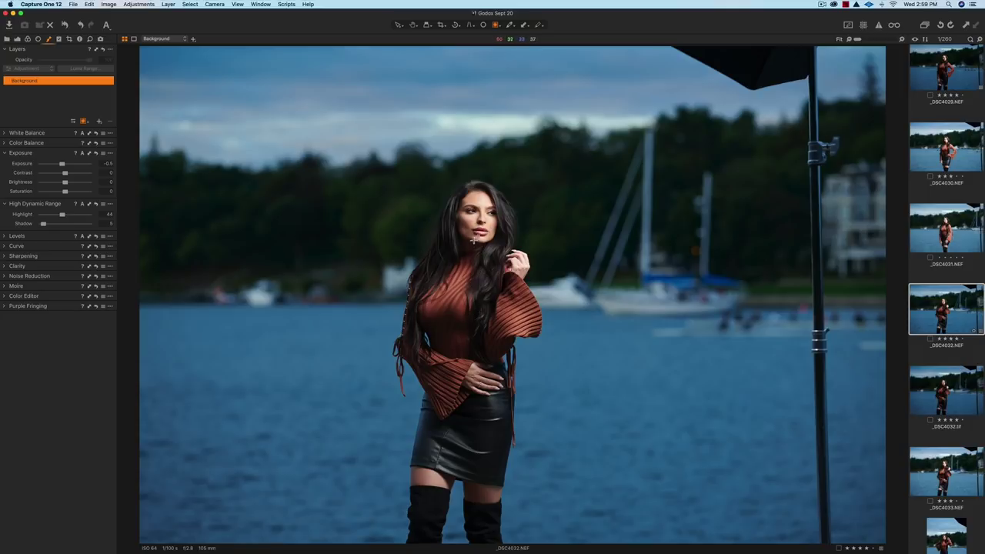
# - Draw a radial gradient around the model's face, widen it to a circle, and re-centre it
pyautogui.moveTo(473, 247); pyautogui.dragTo(596, 438)
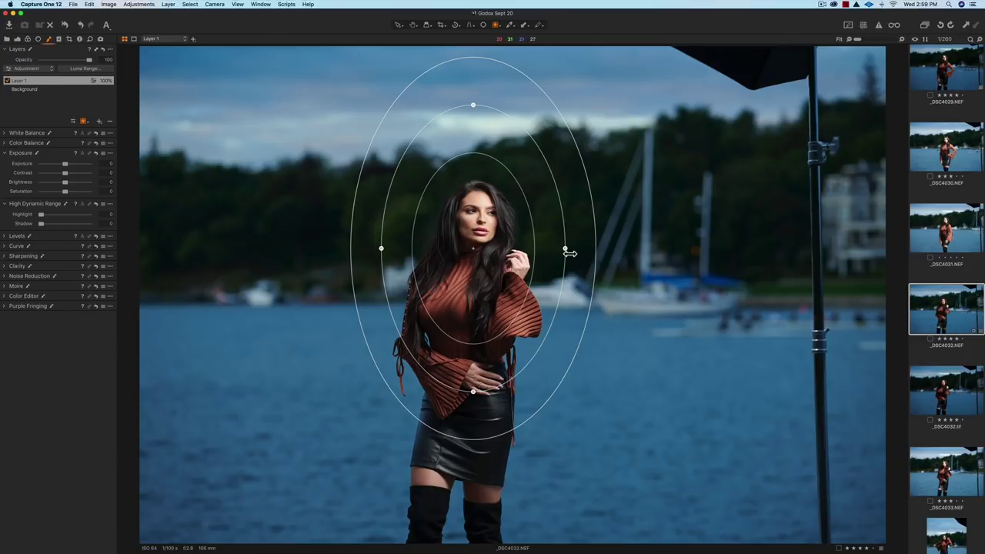
pyautogui.moveTo(570, 253); pyautogui.dragTo(678, 267)
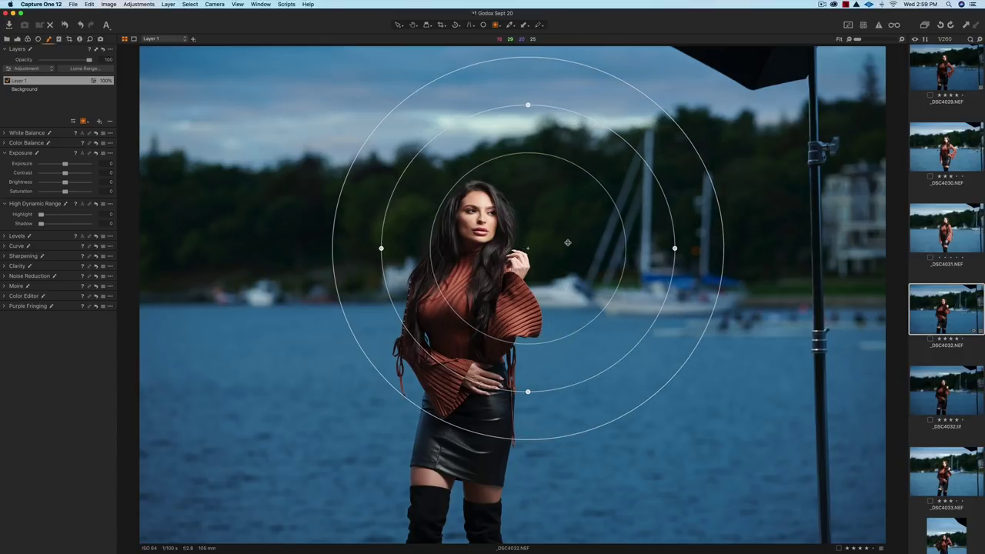
pyautogui.moveTo(567, 243); pyautogui.dragTo(496, 262)
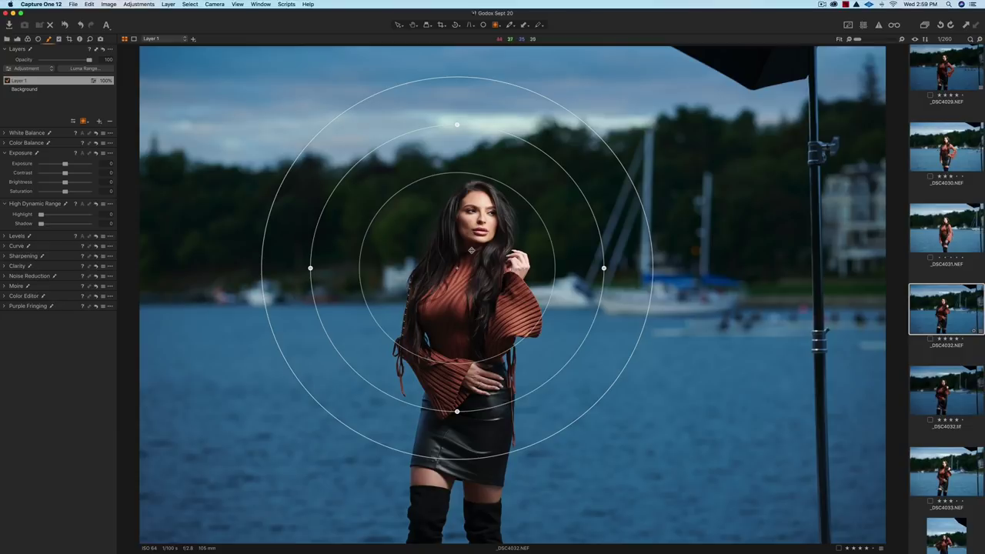
pyautogui.moveTo(472, 250); pyautogui.dragTo(492, 255)
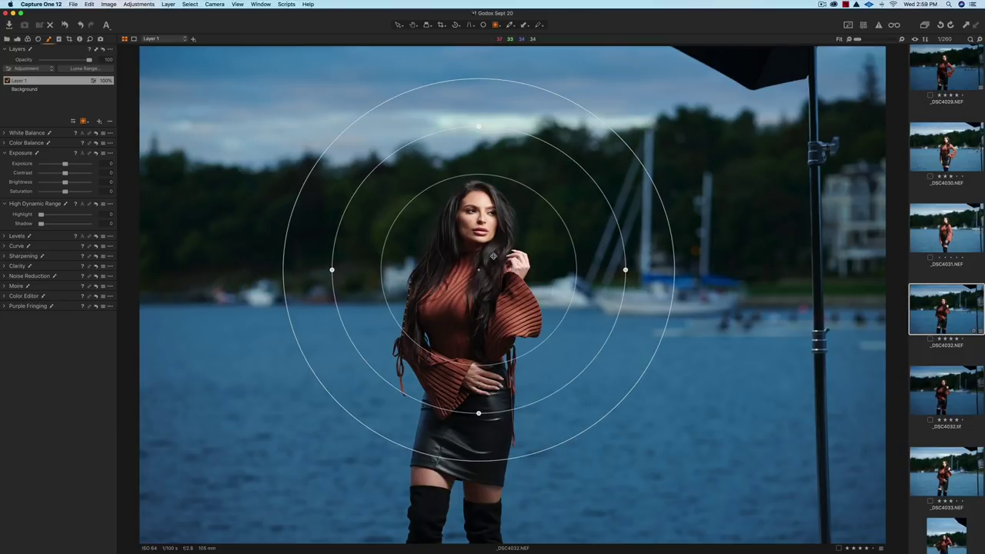
# - Show the red mask overlay and stretch the radial mask into a tall oval over the model
pyautogui.press('m')
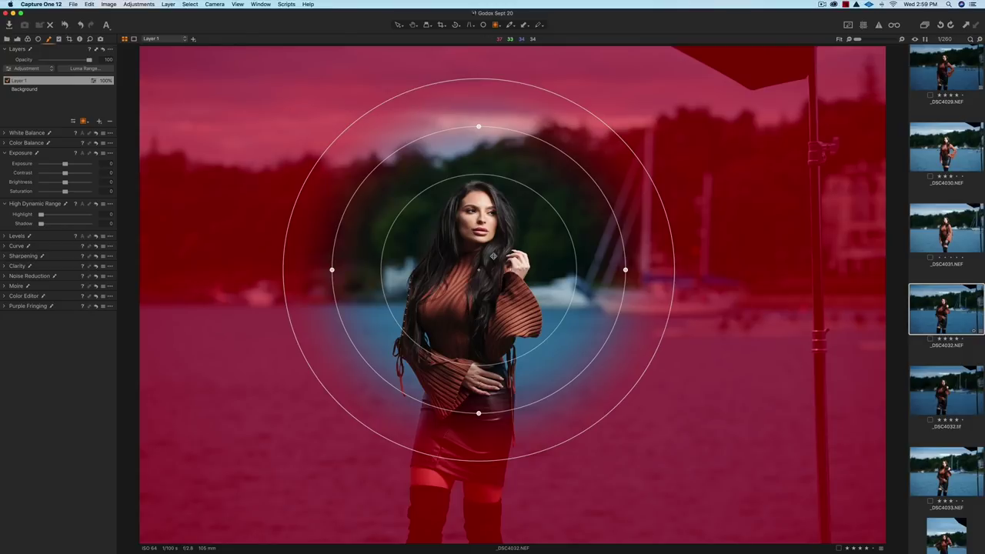
pyautogui.moveTo(504, 233); pyautogui.dragTo(500, 251)
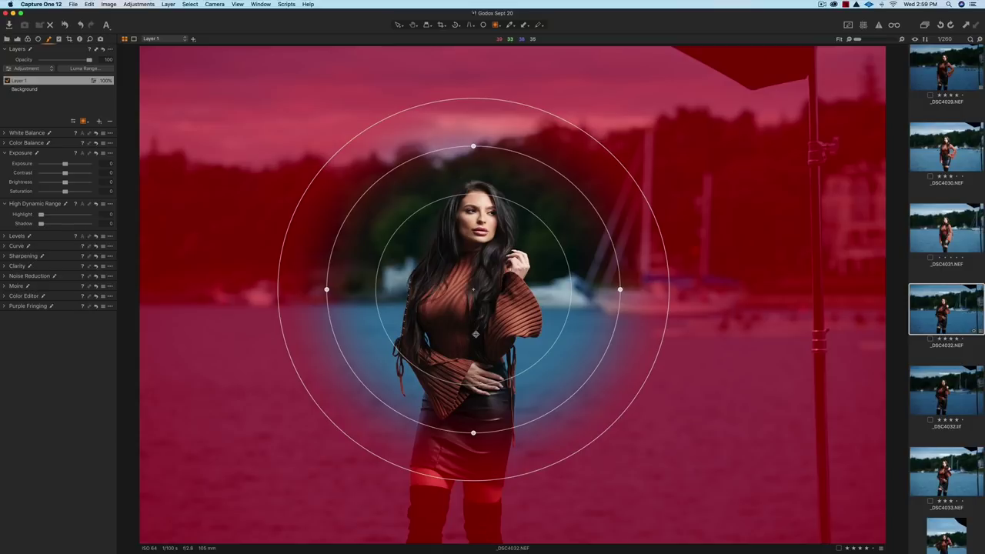
pyautogui.moveTo(480, 437); pyautogui.dragTo(476, 481)
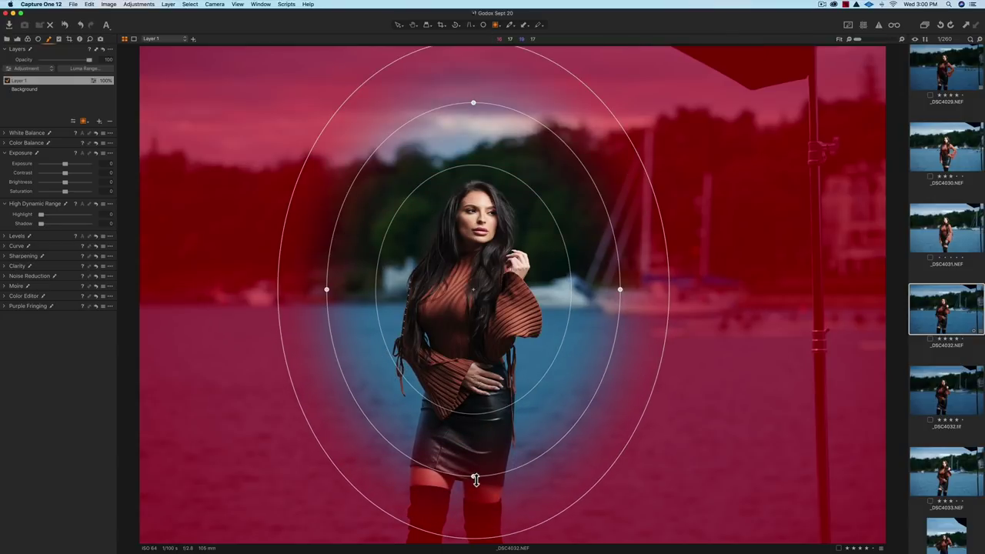
pyautogui.moveTo(466, 335)
pyautogui.mouseDown()
pyautogui.moveTo(461, 348)
pyautogui.moveTo(470, 337)
pyautogui.mouseUp()
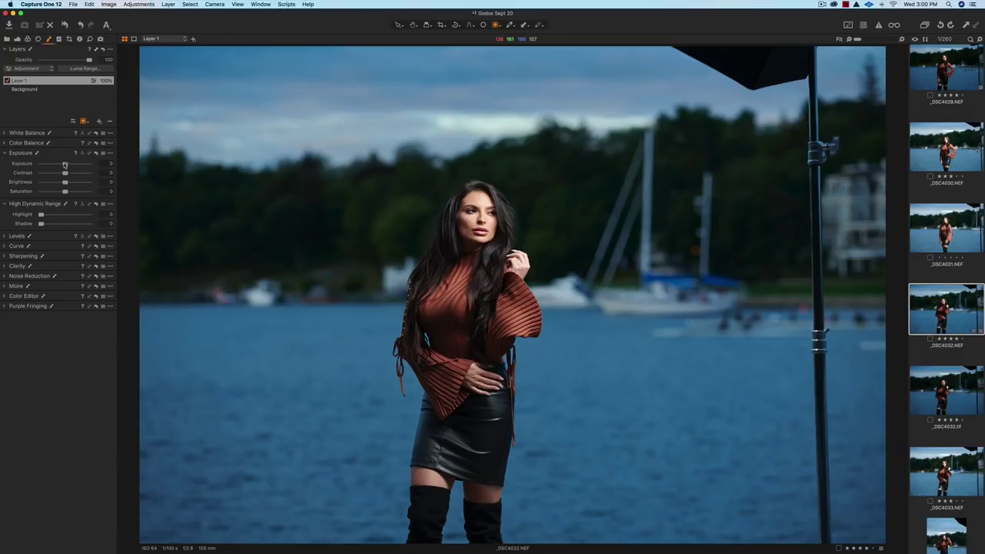
# - Lower Layer 1's exposure to -1.44, then raise it to -0.35, checking the mask overlay
pyautogui.moveTo(64, 164); pyautogui.dragTo(56, 165)
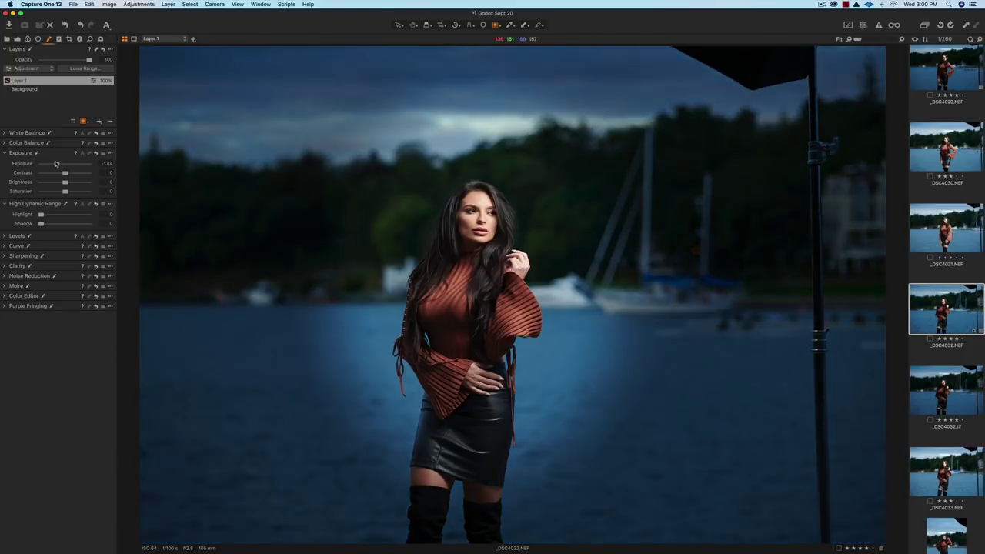
pyautogui.press('m')
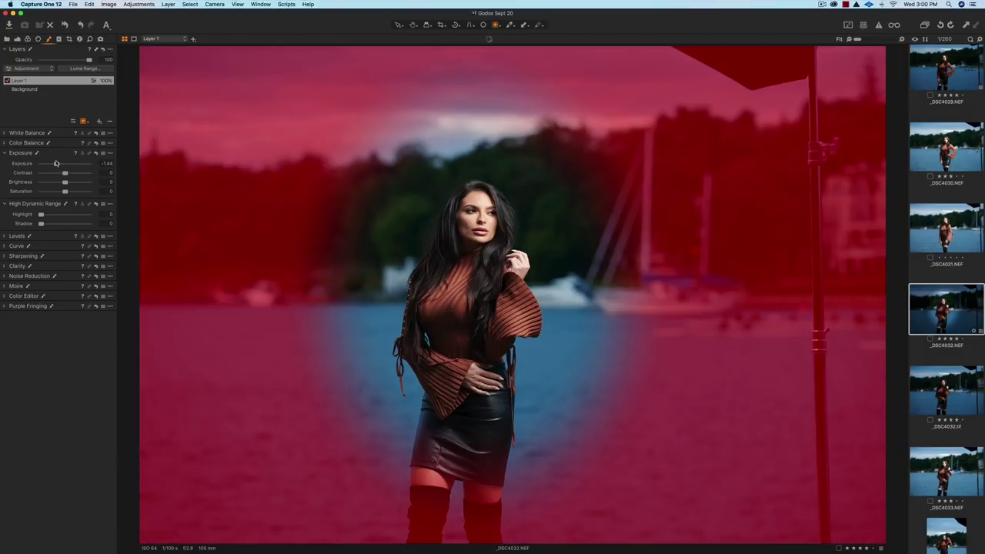
pyautogui.press('m')
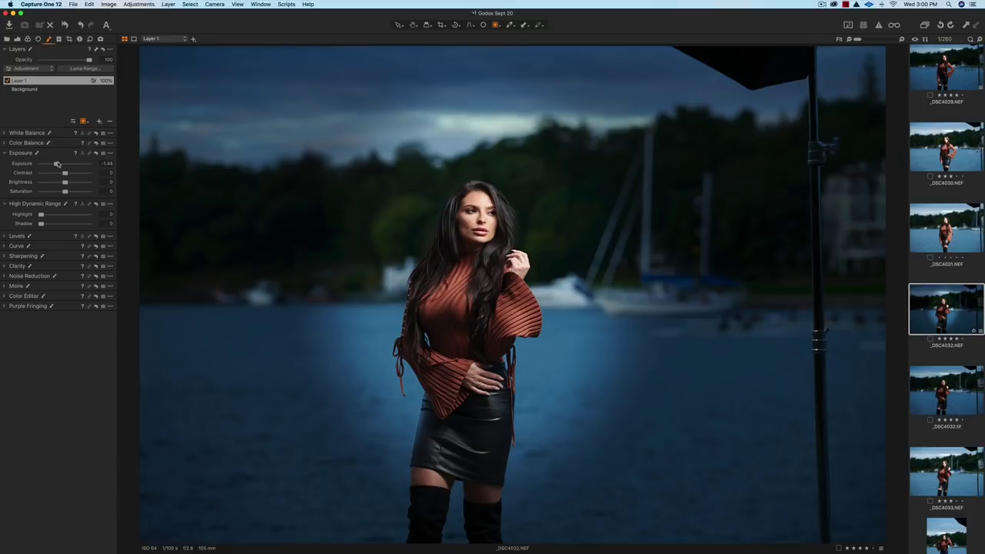
pyautogui.moveTo(56, 165)
pyautogui.mouseDown()
pyautogui.moveTo(81, 167)
pyautogui.moveTo(62, 166)
pyautogui.mouseUp()
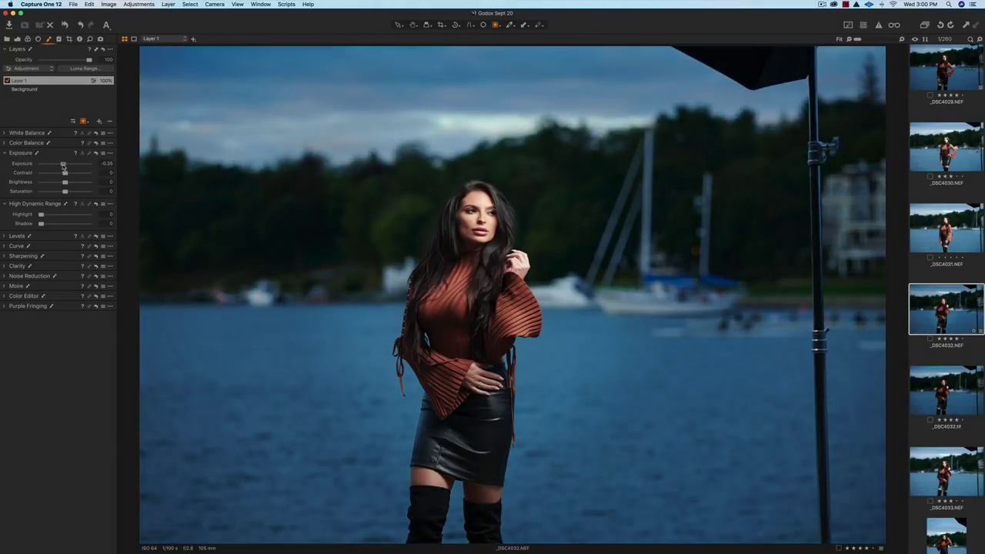
pyautogui.press('m')
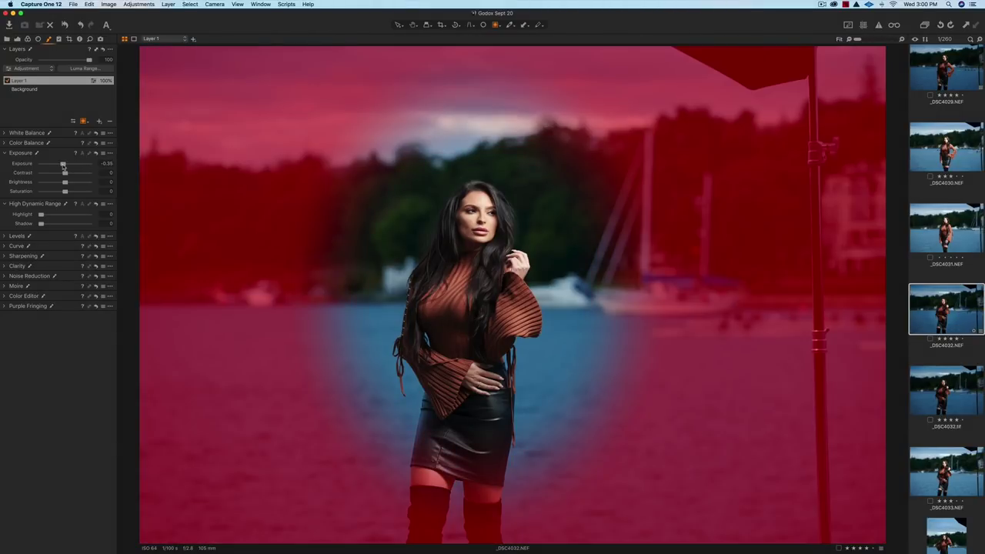
pyautogui.press('m')
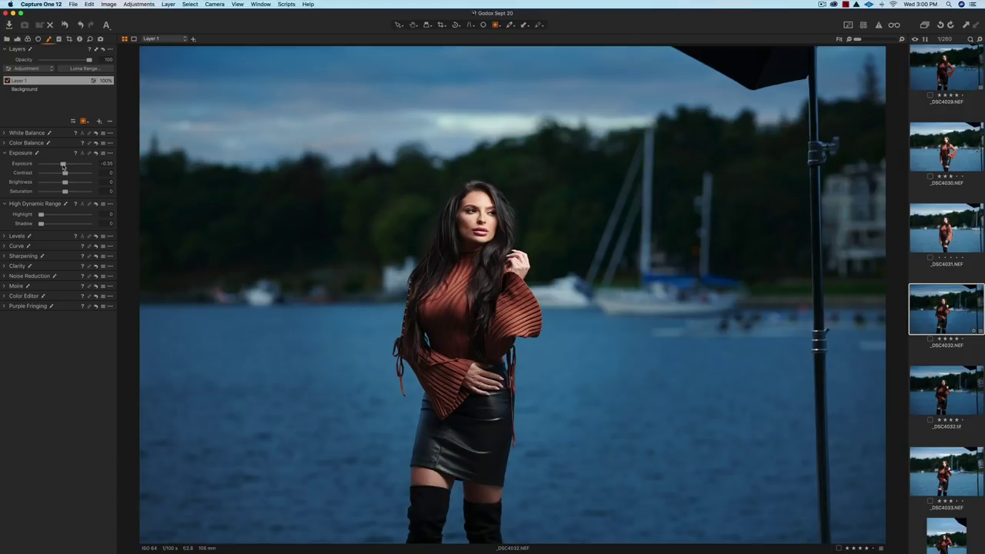
# - Invert Layer 1's mask and back again, then lift its exposure to -0.19
pyautogui.rightClick(66, 82)
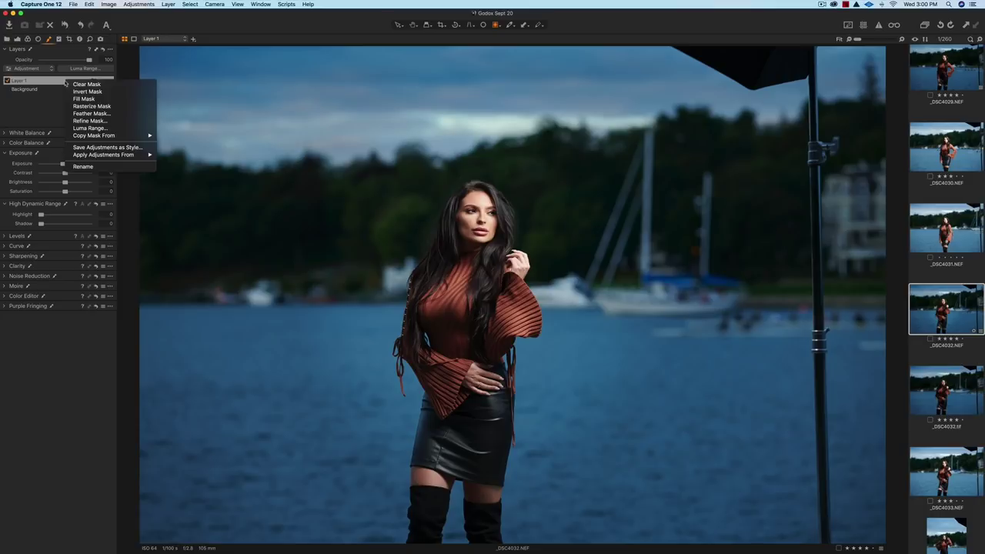
pyautogui.click(75, 92)
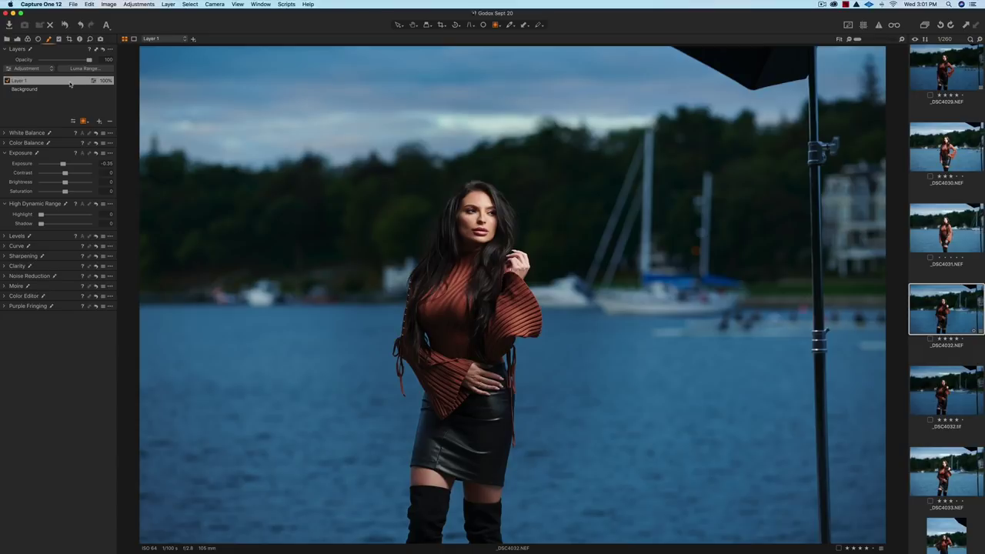
pyautogui.rightClick(70, 84)
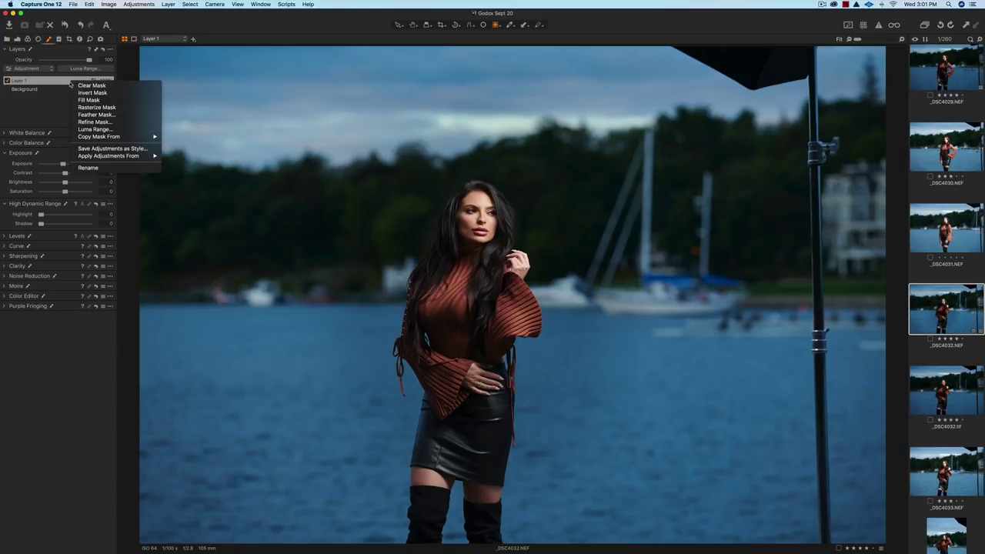
pyautogui.click(77, 93)
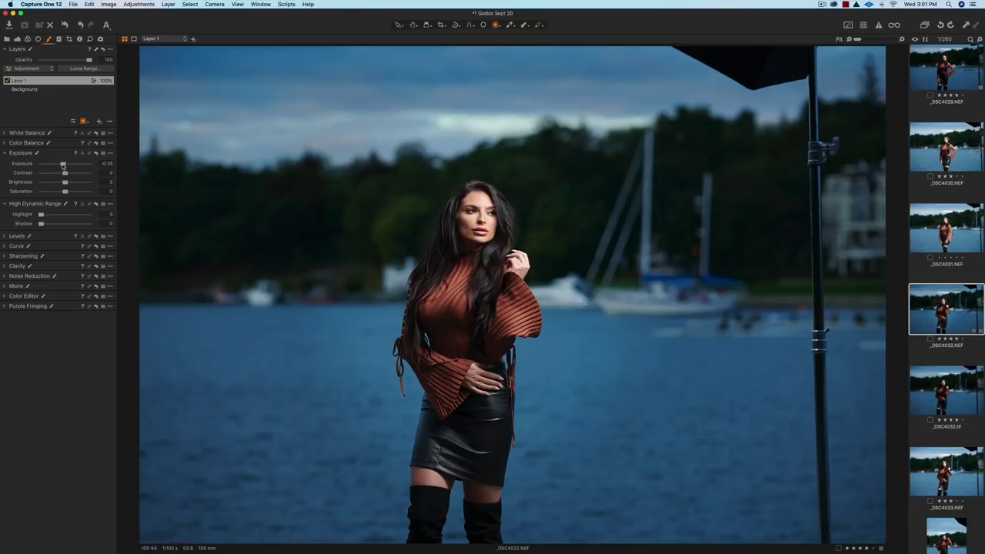
pyautogui.moveTo(63, 166); pyautogui.dragTo(63, 165)
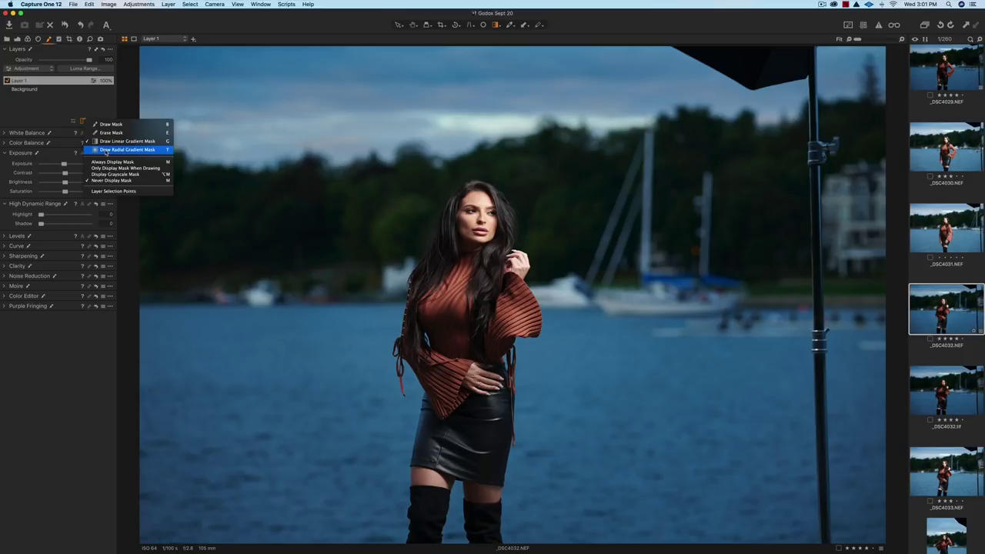
# - Try darkening the sky with a radial gradient and lower exposure, then undo it
pyautogui.click(106, 150)
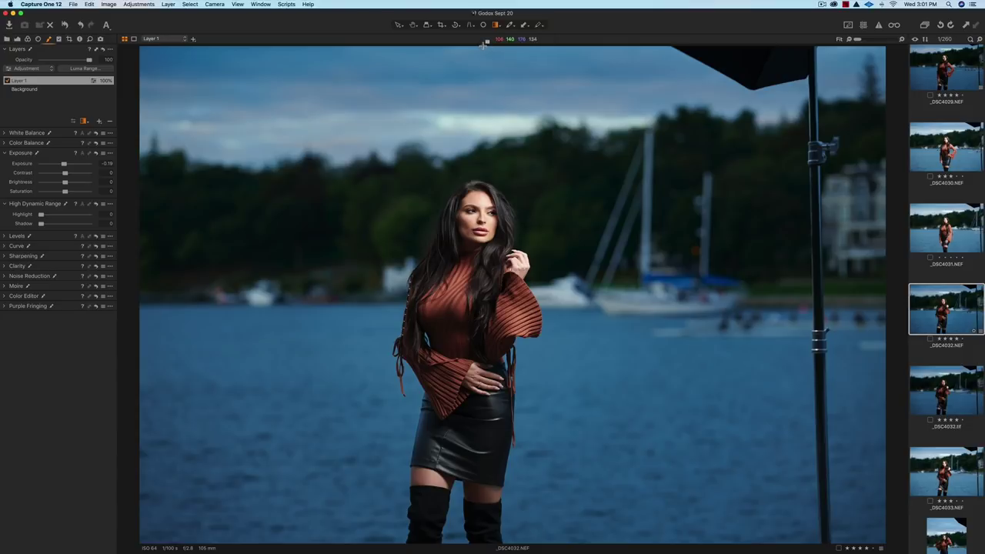
pyautogui.moveTo(484, 51)
pyautogui.mouseDown()
pyautogui.moveTo(484, 159)
pyautogui.moveTo(507, 104)
pyautogui.moveTo(506, 158)
pyautogui.mouseUp()
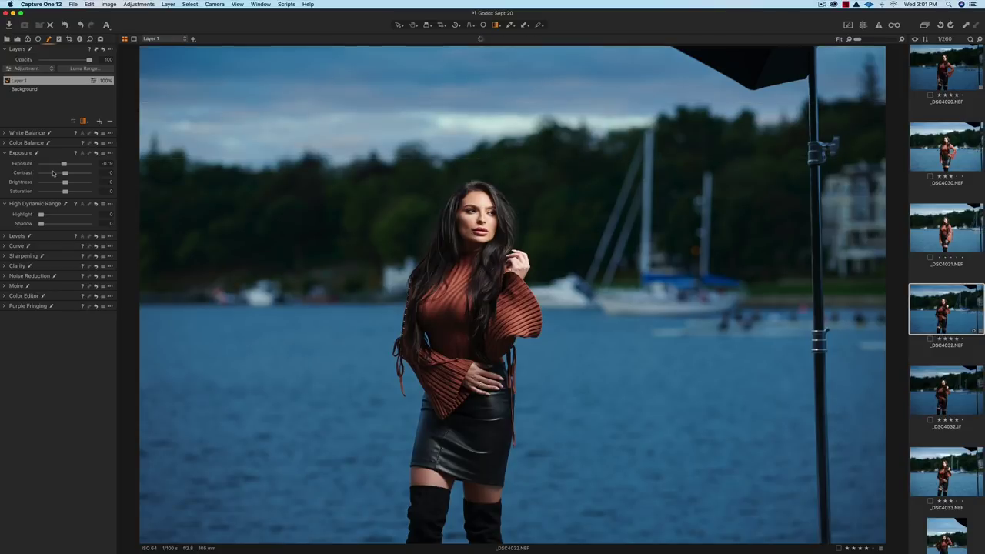
pyautogui.moveTo(64, 165); pyautogui.dragTo(61, 165)
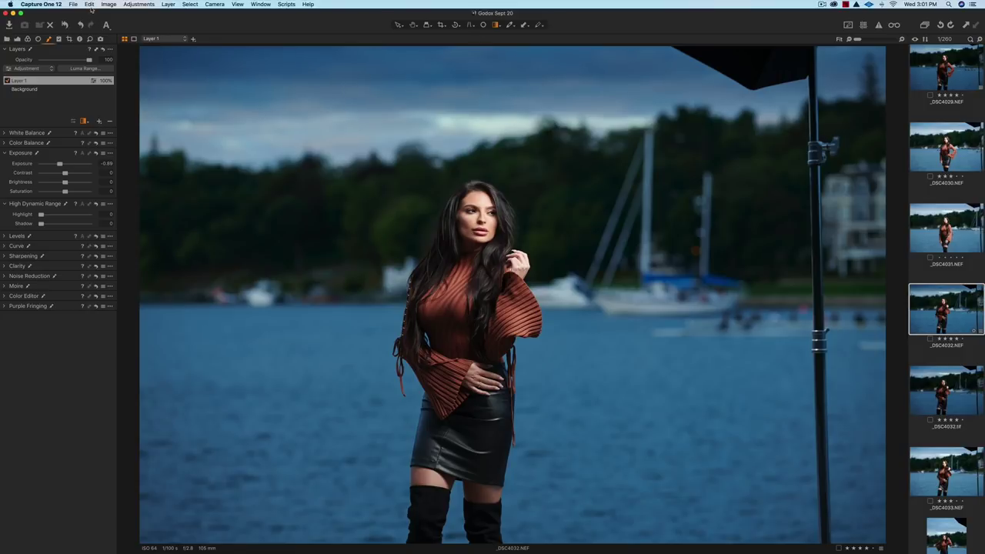
pyautogui.click(89, 4)
pyautogui.click(91, 17)
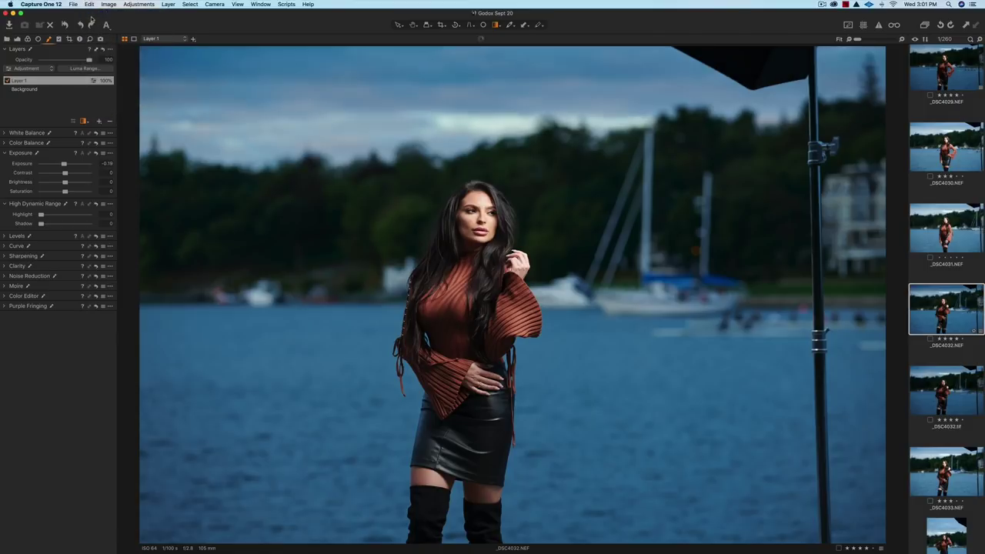
# - Add Layer 2 with a linear gradient down the sky at -0.39 exposure
pyautogui.click(99, 123)
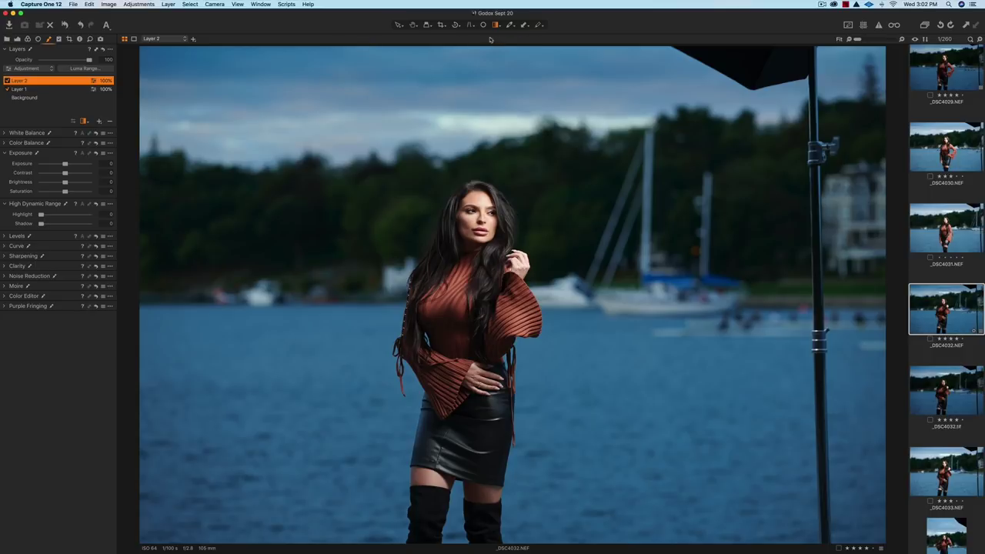
pyautogui.moveTo(491, 48); pyautogui.dragTo(490, 164)
pyautogui.moveTo(65, 164); pyautogui.dragTo(64, 164)
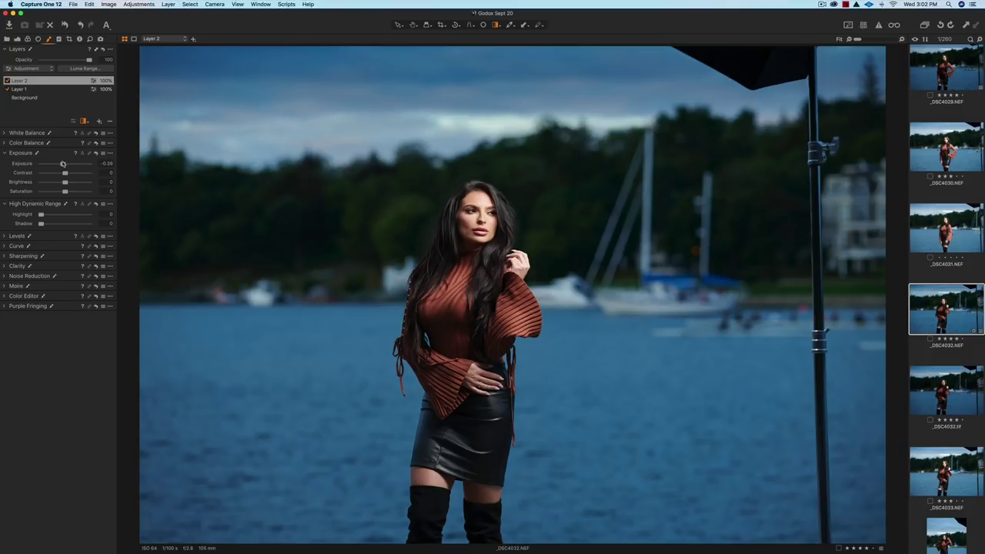